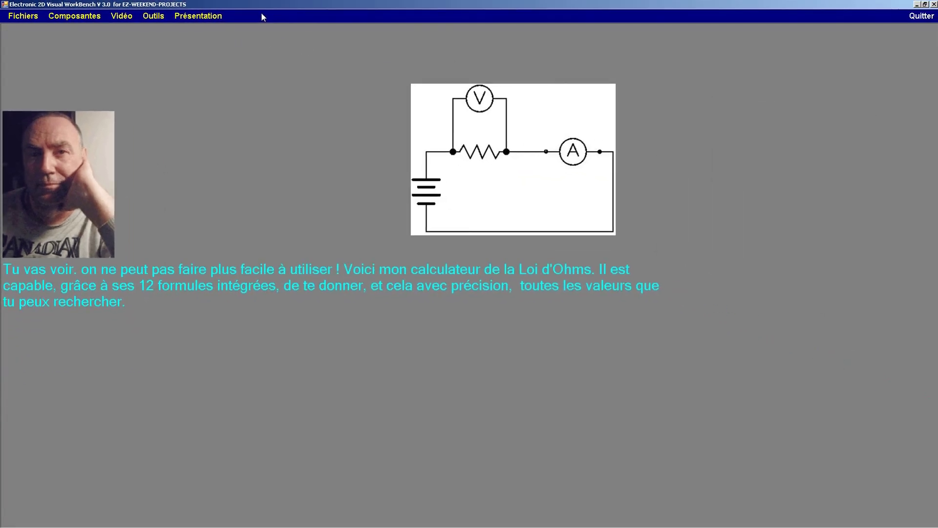
- Open the Ohm's law calculator, Calculateur de la Loi d'Ohms
{"action": "left_click", "coordinate": [157, 16]}
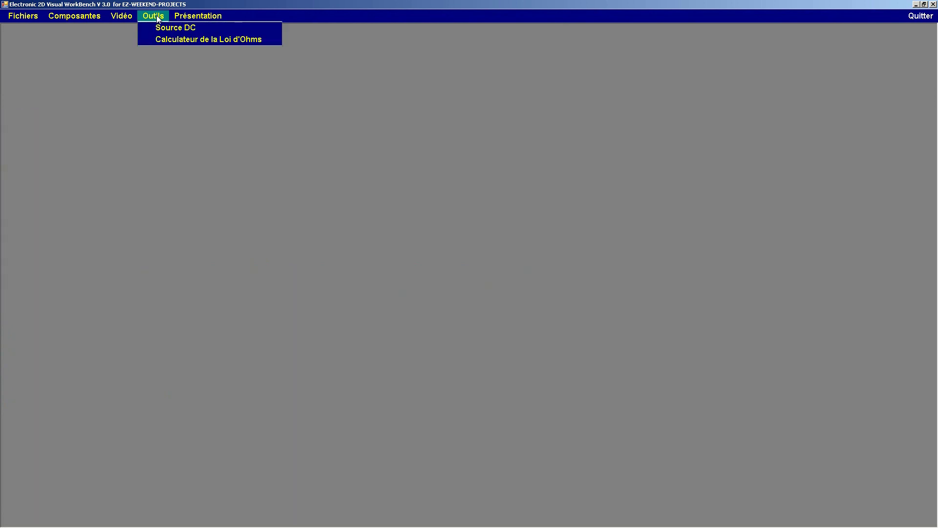
{"action": "left_click", "coordinate": [163, 40]}
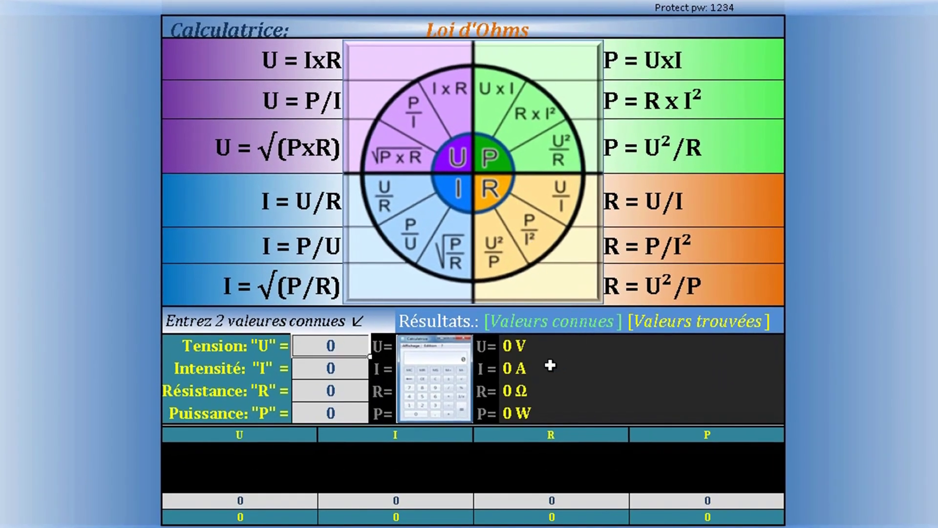
- Examine the four input cells for voltage U, current I, resistance R and power P in the calculator
{"action": "left_click", "coordinate": [346, 367]}
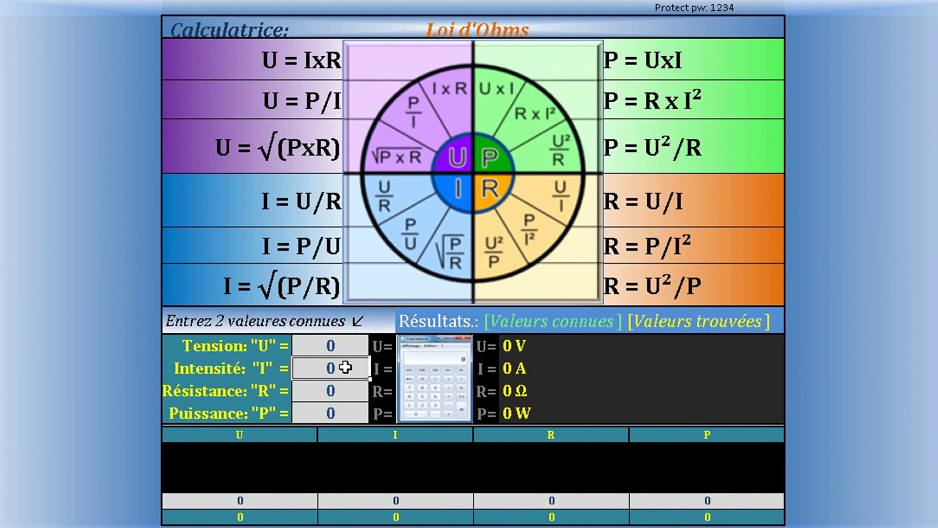
{"action": "left_click", "coordinate": [346, 384]}
{"action": "left_click", "coordinate": [341, 412]}
{"action": "left_click", "coordinate": [336, 389]}
{"action": "left_click", "coordinate": [331, 371]}
{"action": "left_click", "coordinate": [333, 350]}
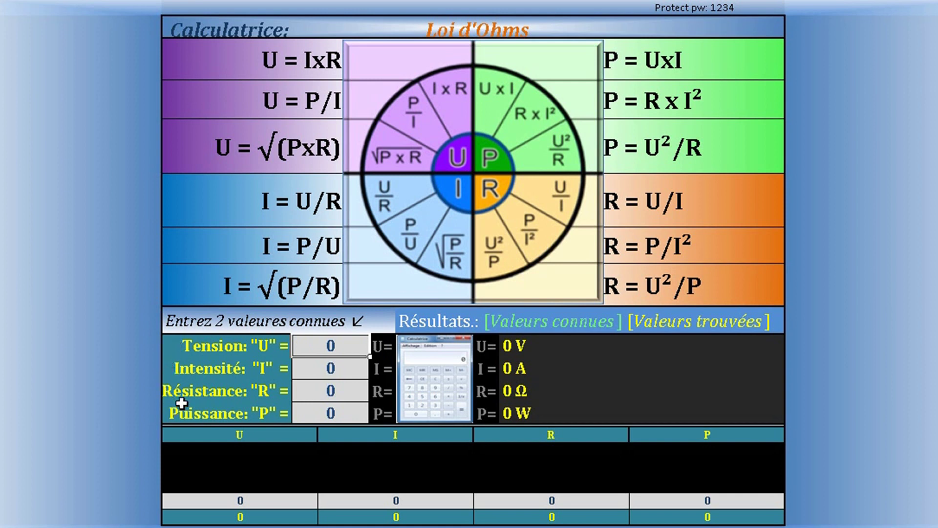
{"action": "left_click", "coordinate": [300, 371]}
{"action": "left_click", "coordinate": [308, 389]}
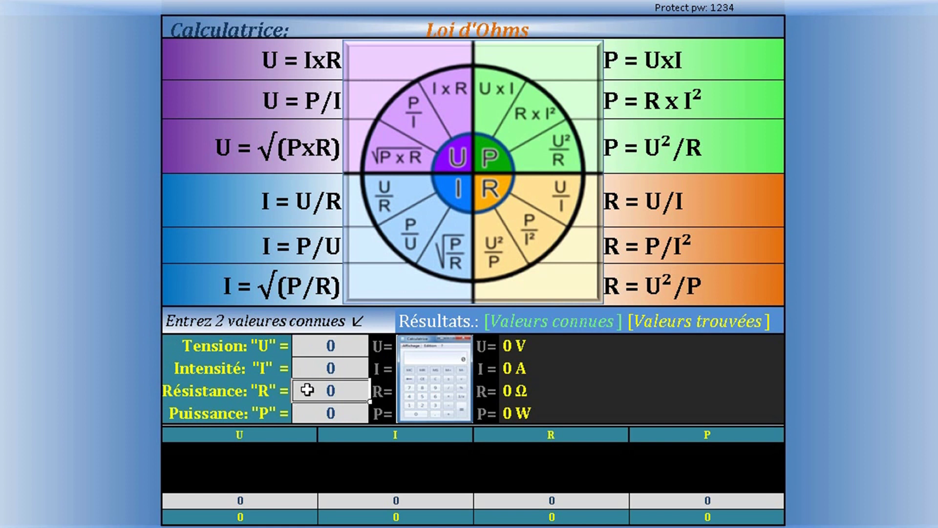
{"action": "left_click", "coordinate": [310, 410]}
- Enter a voltage U of 240 and a power P of 3500 as the two known values
{"action": "left_click", "coordinate": [310, 350]}
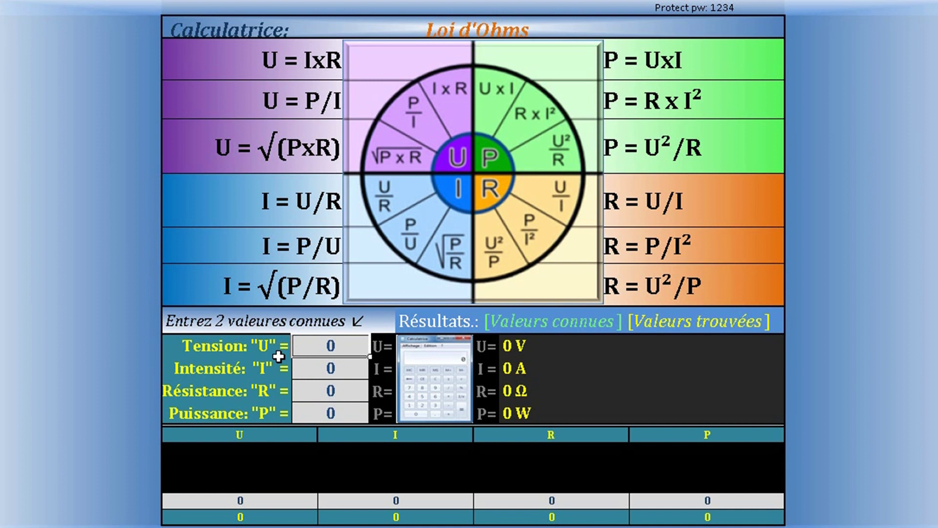
{"action": "type", "text": "240"}
{"action": "key", "text": "Return"}
{"action": "key", "text": "Return"}
{"action": "key", "text": "Return"}
{"action": "type", "text": "3500"}
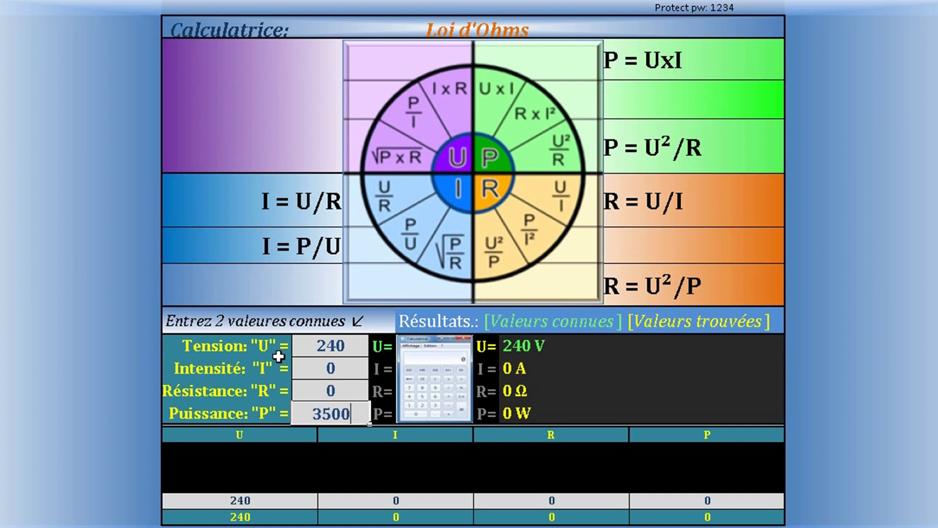
{"action": "key", "text": "Return"}
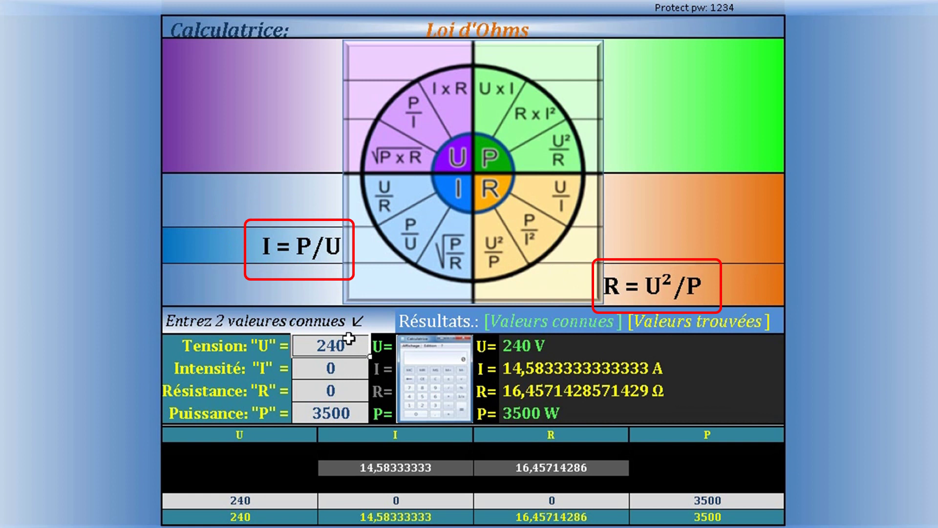
- Reset the voltage U and power P inputs to 0
{"action": "type", "text": "0"}
{"action": "key", "text": "Return"}
{"action": "key", "text": "Return"}
{"action": "key", "text": "Return"}
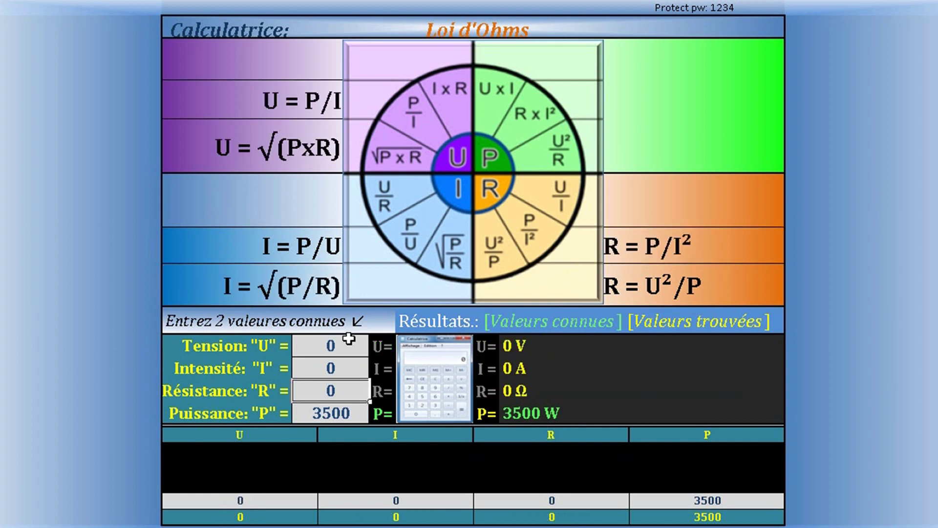
{"action": "type", "text": "0"}
{"action": "key", "text": "Return"}
- Enter a resistance R of 5 and a voltage U of 15 as the two known values
{"action": "key", "text": "Return"}
{"action": "key", "text": "Return"}
{"action": "type", "text": "5"}
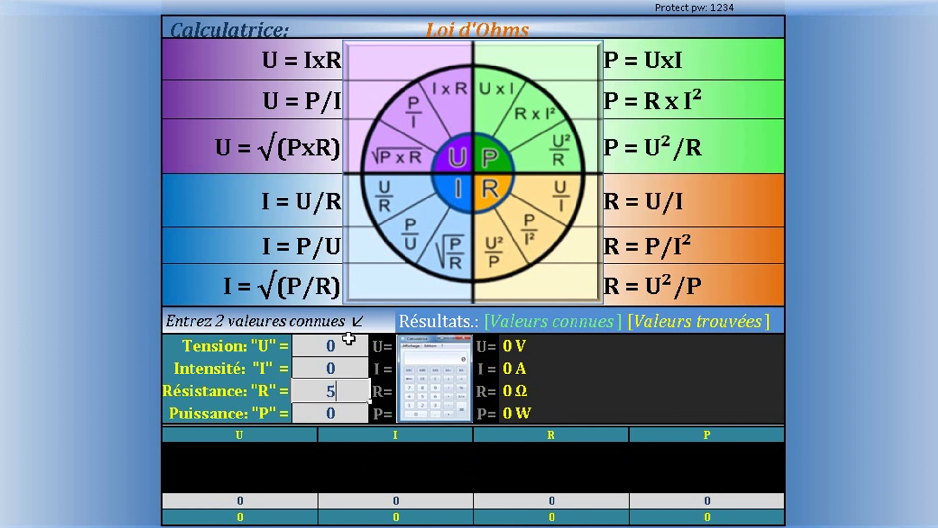
{"action": "key", "text": "Return"}
{"action": "key", "text": "Return"}
{"action": "type", "text": "15"}
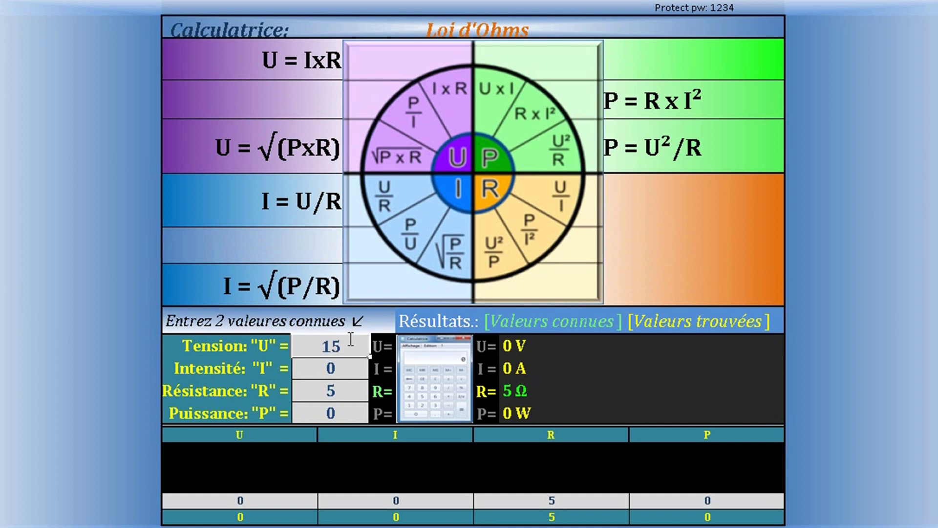
{"action": "key", "text": "Return"}
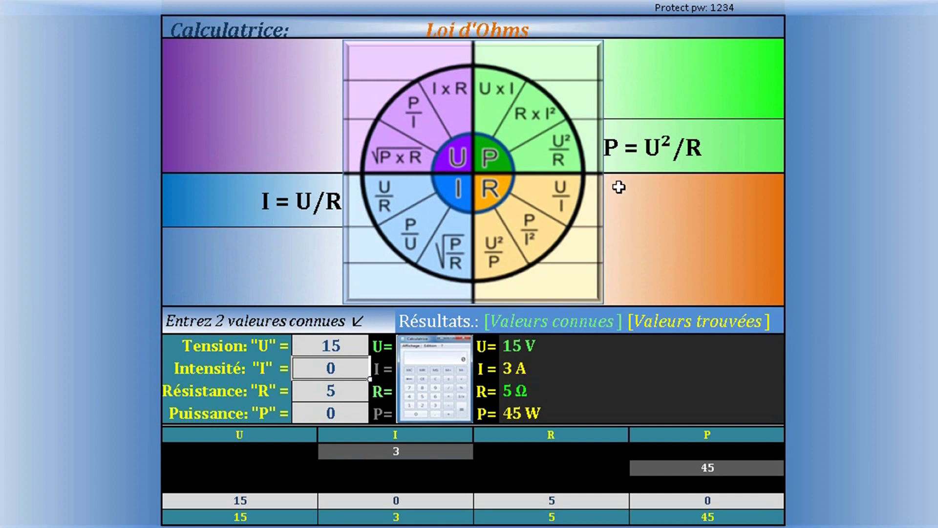
- Reset the voltage U and resistance R inputs to 0
{"action": "left_click", "coordinate": [318, 338]}
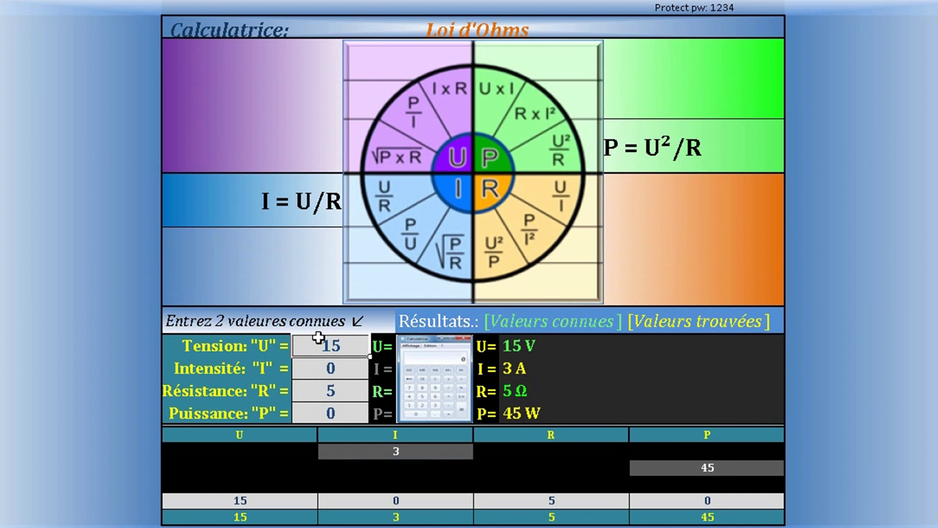
{"action": "type", "text": "0"}
{"action": "key", "text": "Return"}
{"action": "key", "text": "Return"}
{"action": "type", "text": "0"}
{"action": "key", "text": "Return"}
- Enter a voltage U of 120 and a power P of 100 as the two known values
{"action": "key", "text": "Return"}
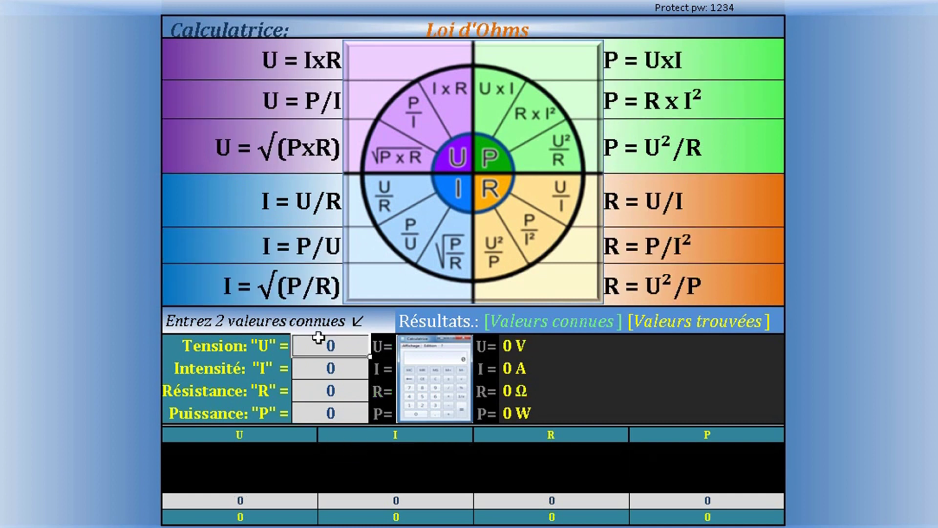
{"action": "type", "text": "120"}
{"action": "key", "text": "Return"}
{"action": "key", "text": "Return"}
{"action": "key", "text": "Return"}
{"action": "type", "text": "100"}
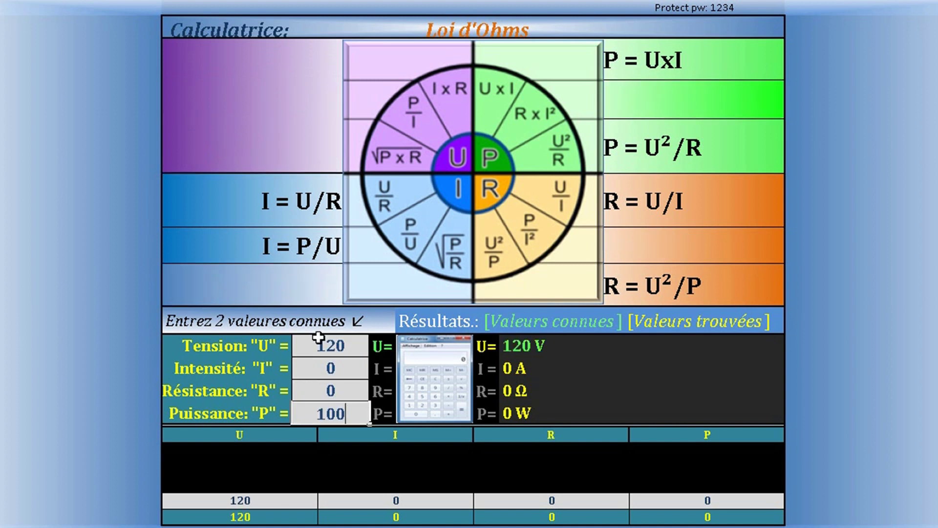
{"action": "key", "text": "Return"}
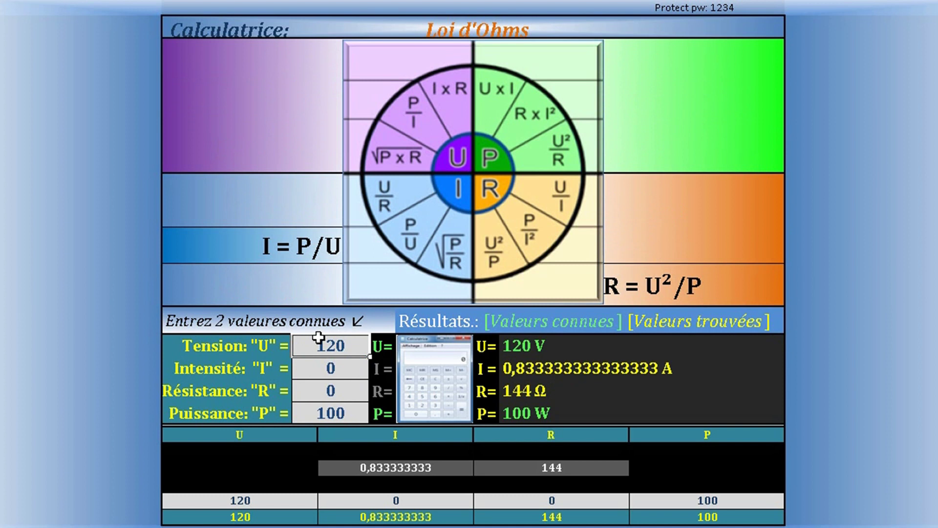
- Clear the 120 V and 100 W example by setting both inputs back to 0
{"action": "type", "text": "0"}
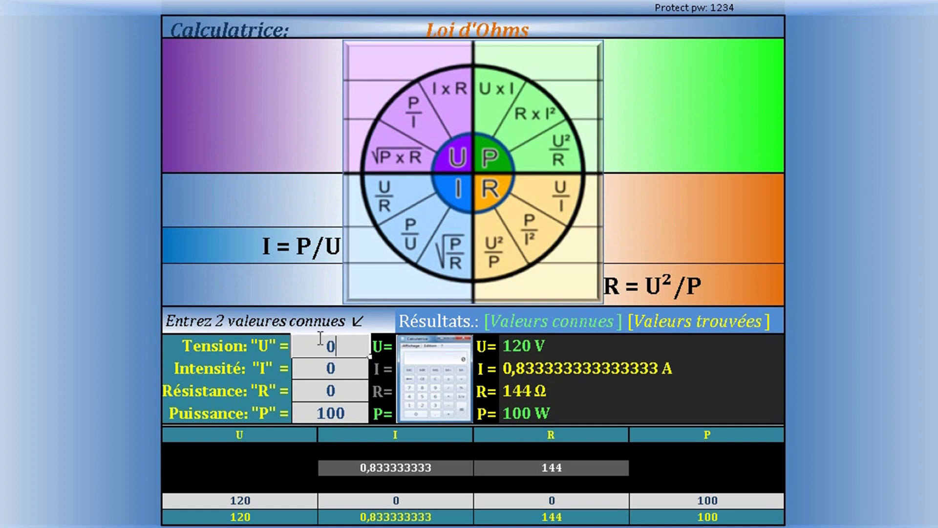
{"action": "key", "text": "Return"}
{"action": "key", "text": "Return"}
{"action": "key", "text": "Return"}
{"action": "type", "text": "0"}
{"action": "key", "text": "Return"}
- Enter a current I of 5 and a power P of 20 as the two known values
{"action": "key", "text": "Return"}
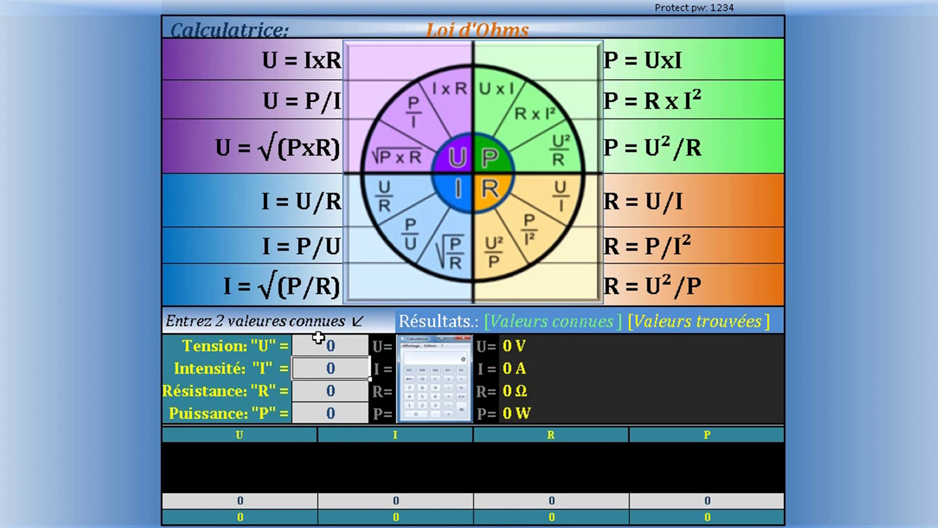
{"action": "type", "text": "5"}
{"action": "key", "text": "Return"}
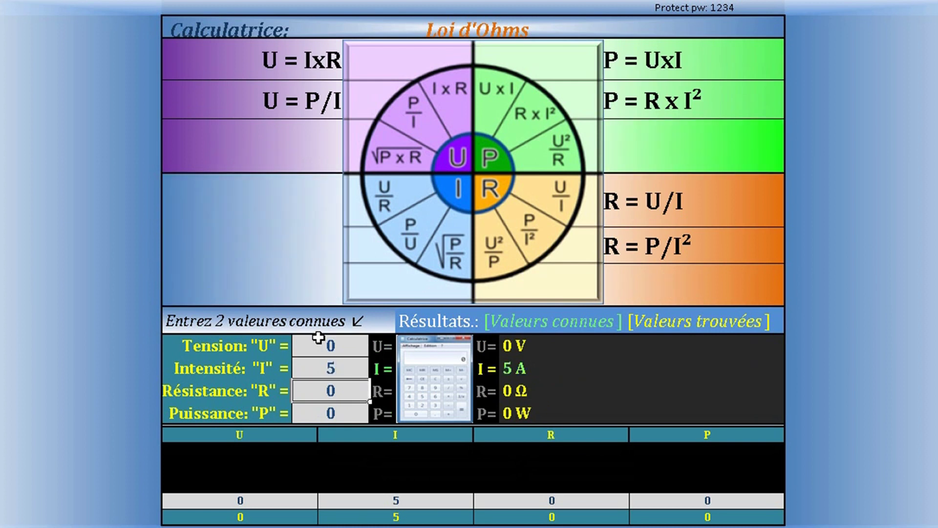
{"action": "key", "text": "Return"}
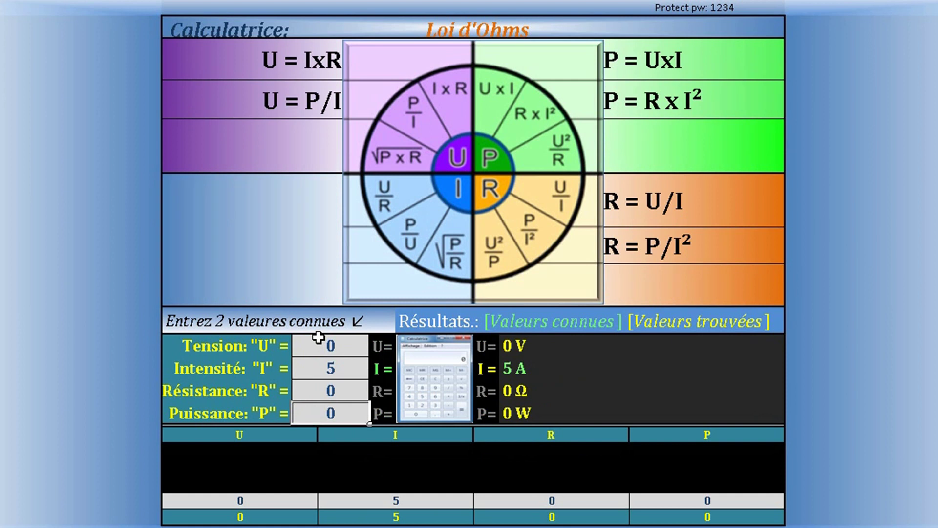
{"action": "type", "text": "20"}
{"action": "key", "text": "Return"}
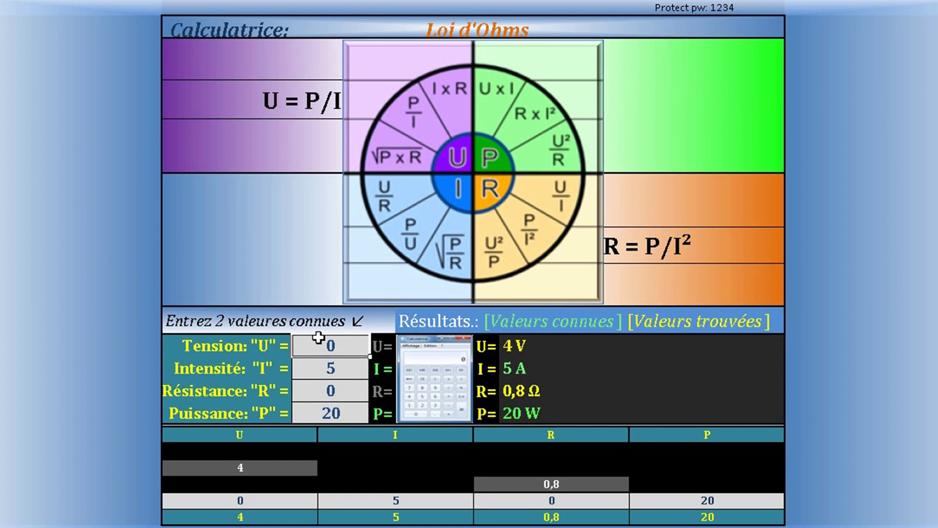
- Set the current, resistance and power inputs to 0 and save the changes to Calc_Loi_d_Ohms V2.xlsx while closing it
{"action": "key", "text": "Down"}
{"action": "type", "text": "0"}
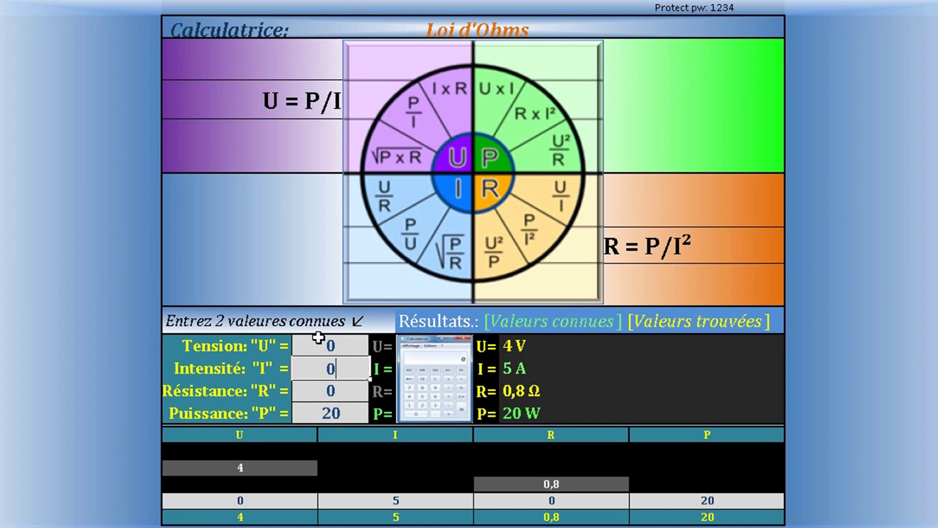
{"action": "key", "text": "Return"}
{"action": "type", "text": "0"}
{"action": "key", "text": "Return"}
{"action": "type", "text": "0"}
{"action": "key", "text": "Return"}
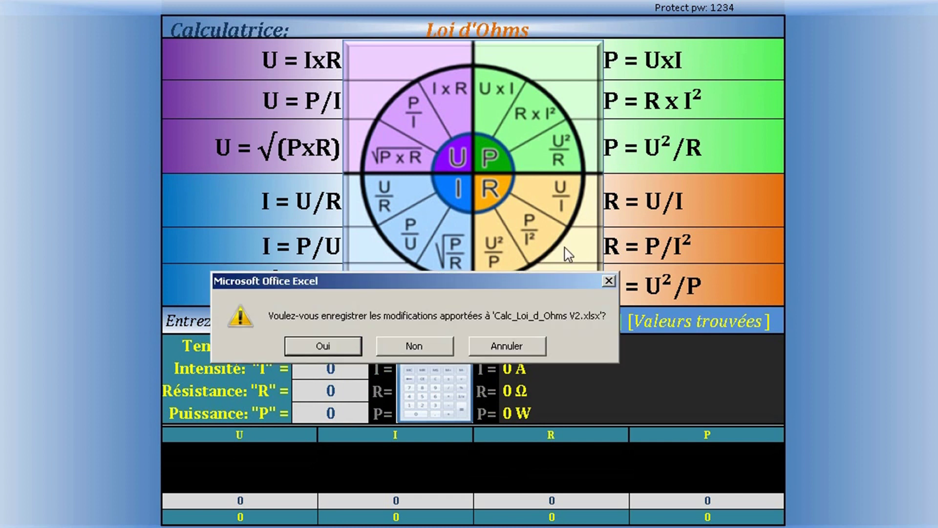
{"action": "left_click", "coordinate": [324, 346]}
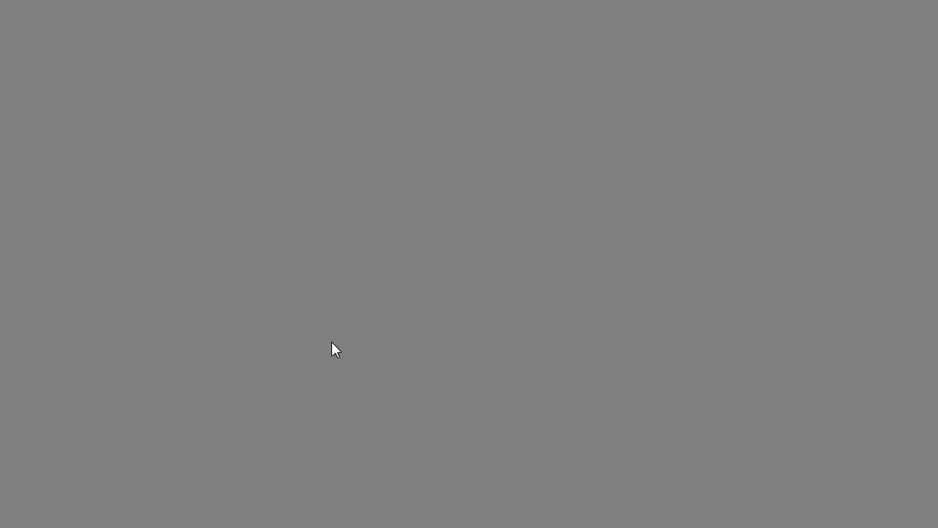